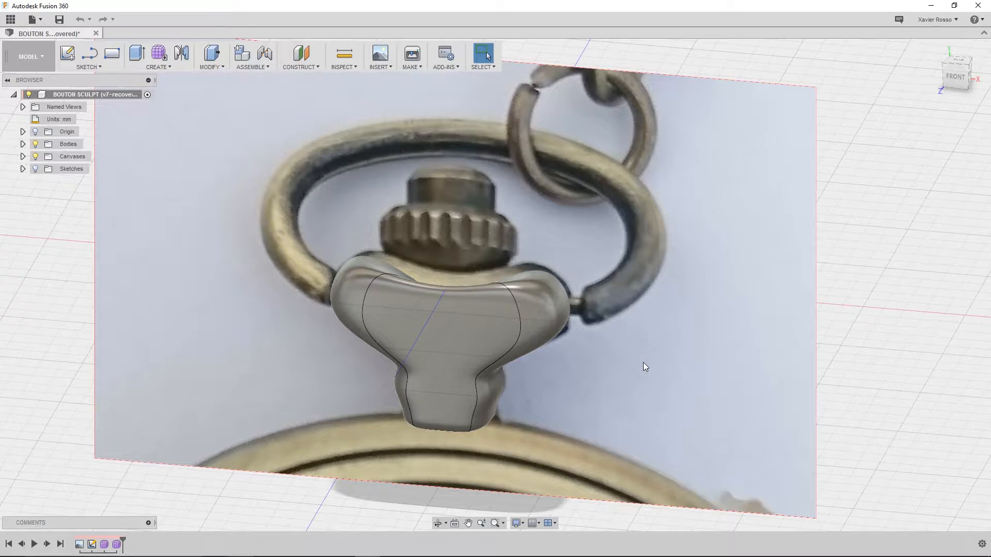
# Step: Create a new design and start an attached canvas placed on the XY plane
pyautogui.click(39, 21)
pyautogui.click(46, 34)
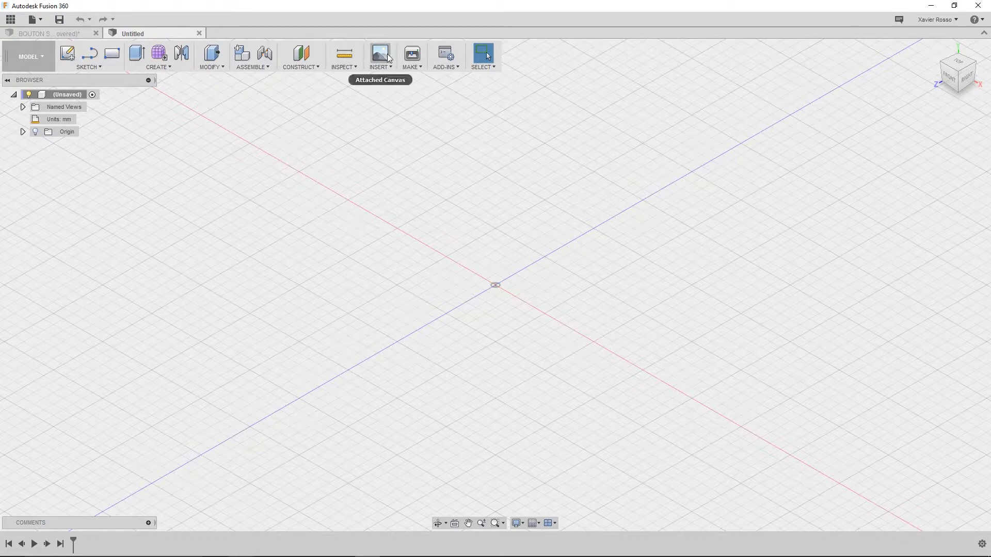
pyautogui.click(374, 62)
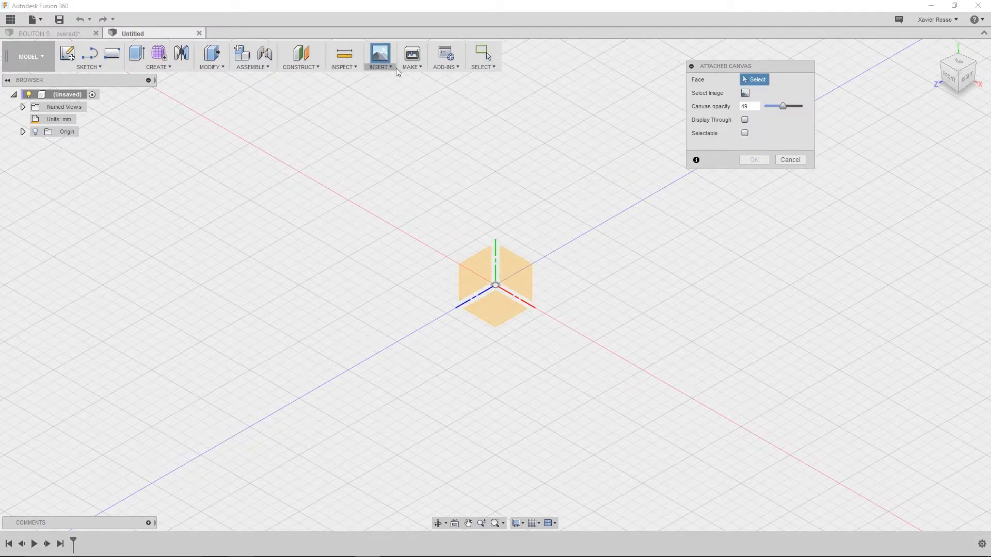
pyautogui.click(790, 160)
pyautogui.click(375, 66)
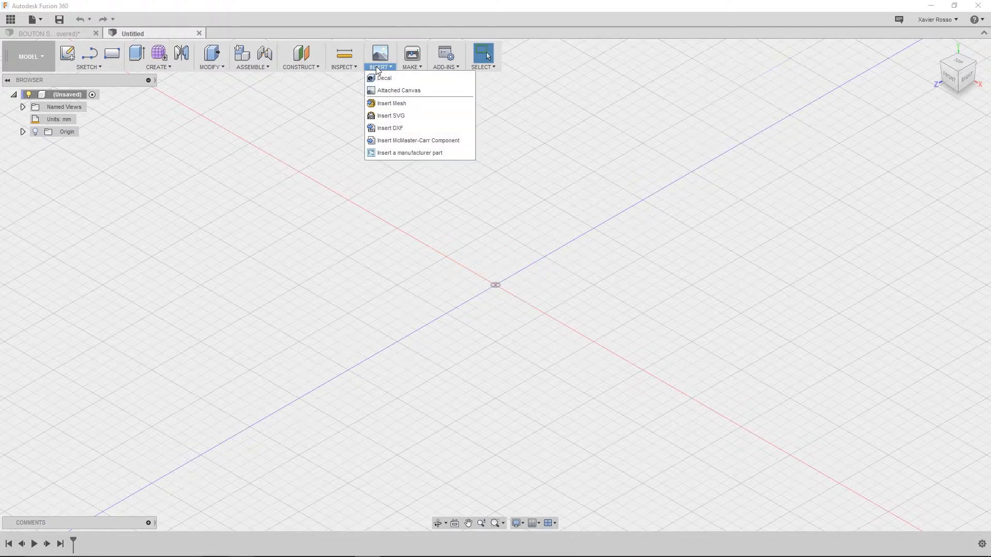
pyautogui.click(415, 92)
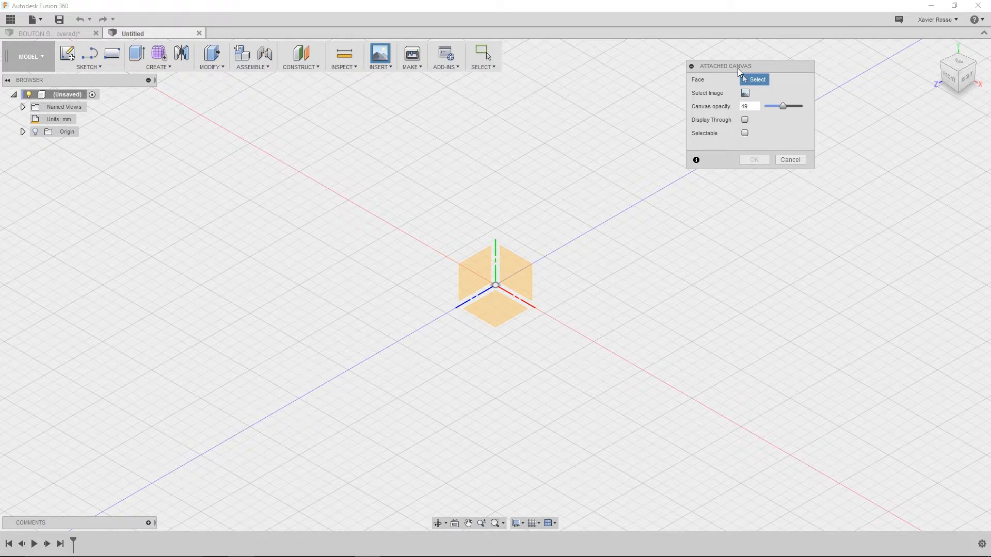
pyautogui.moveTo(738, 69); pyautogui.dragTo(717, 66)
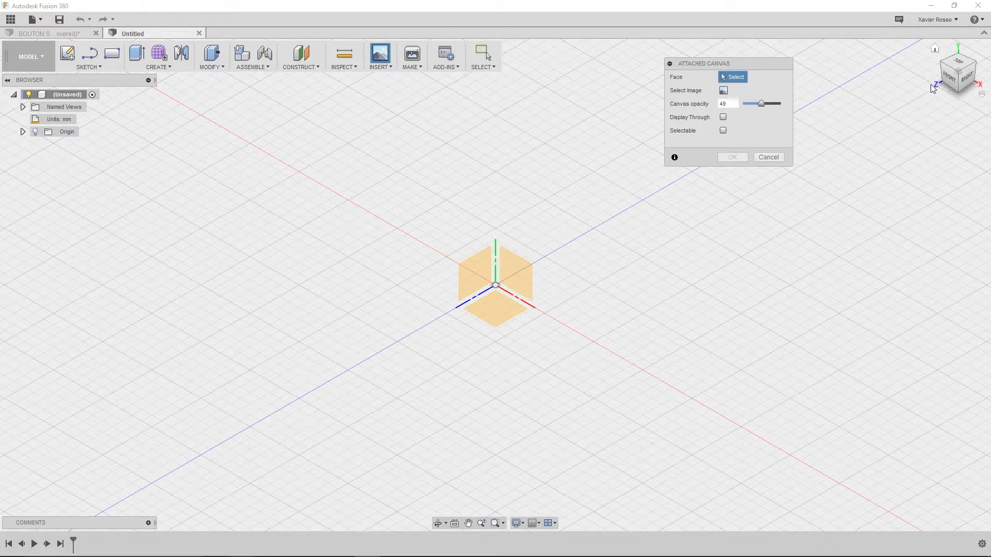
pyautogui.click(522, 267)
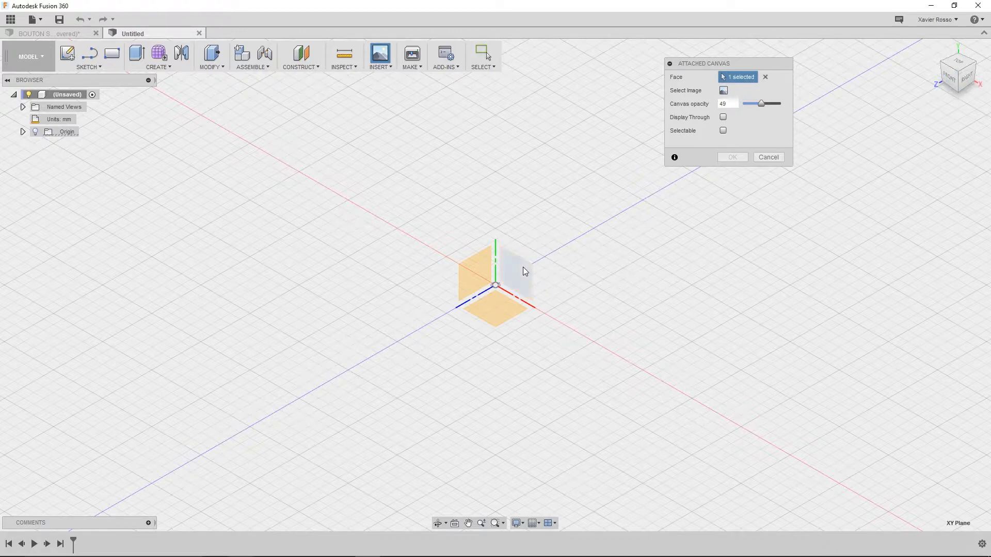
# Step: Load the image DSC_0042 (2) from the 7.1 folder into the attached canvas
pyautogui.moveTo(753, 64)
pyautogui.mouseDown()
pyautogui.moveTo(761, 80)
pyautogui.moveTo(738, 69)
pyautogui.mouseUp()
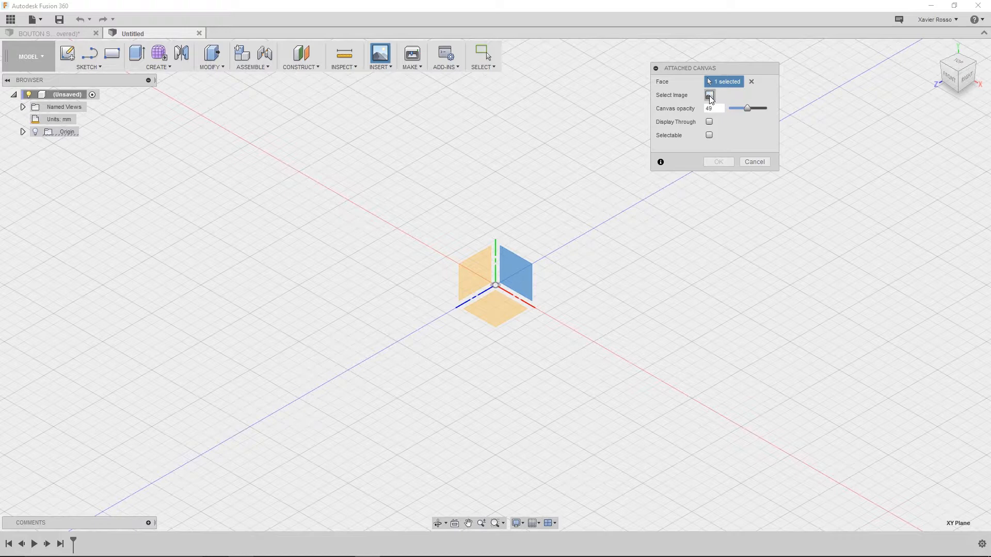
pyautogui.click(710, 96)
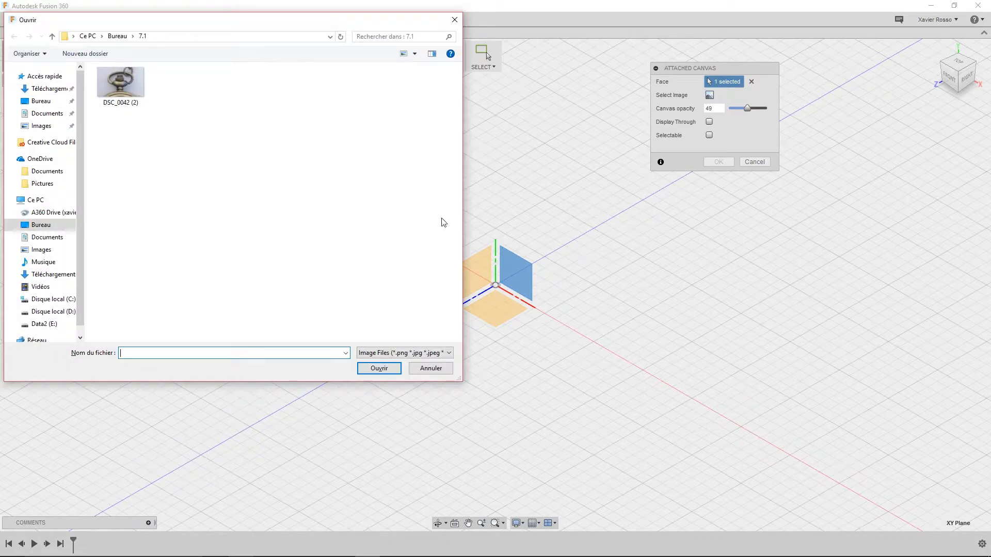
pyautogui.doubleClick(128, 85)
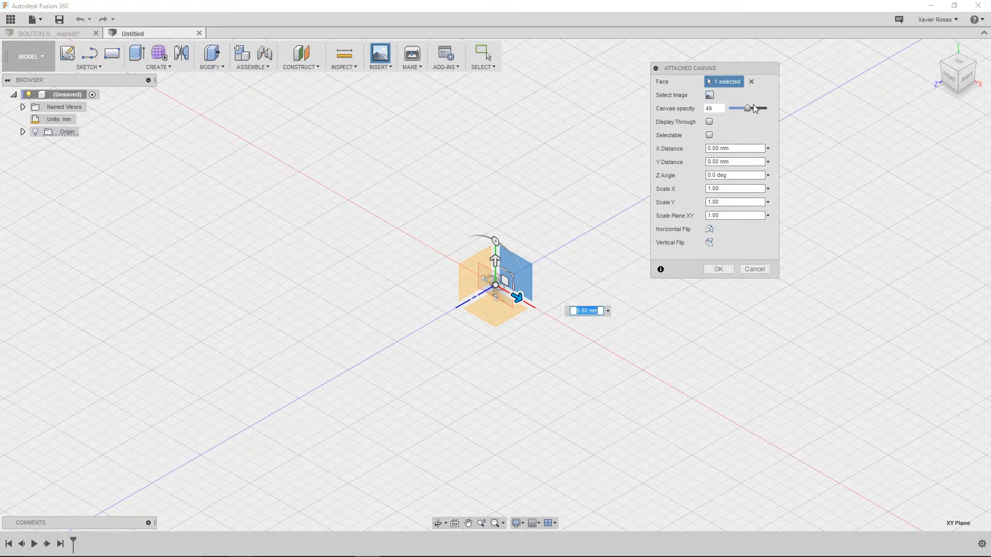
# Step: Set the canvas opacity to 100 and insert the canvas after toggling its vertical flip on and back off
pyautogui.moveTo(749, 111); pyautogui.dragTo(745, 110)
pyautogui.scroll(10, 500, 281)
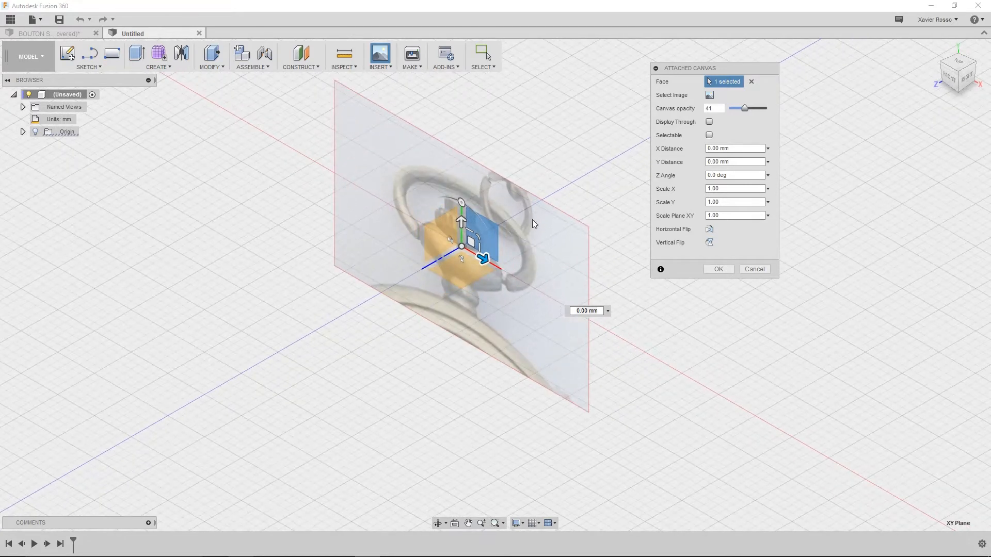
pyautogui.keyDown('shift'); pyautogui.moveTo(547, 247); pyautogui.dragTo(593, 227, button='middle'); pyautogui.keyUp('shift')
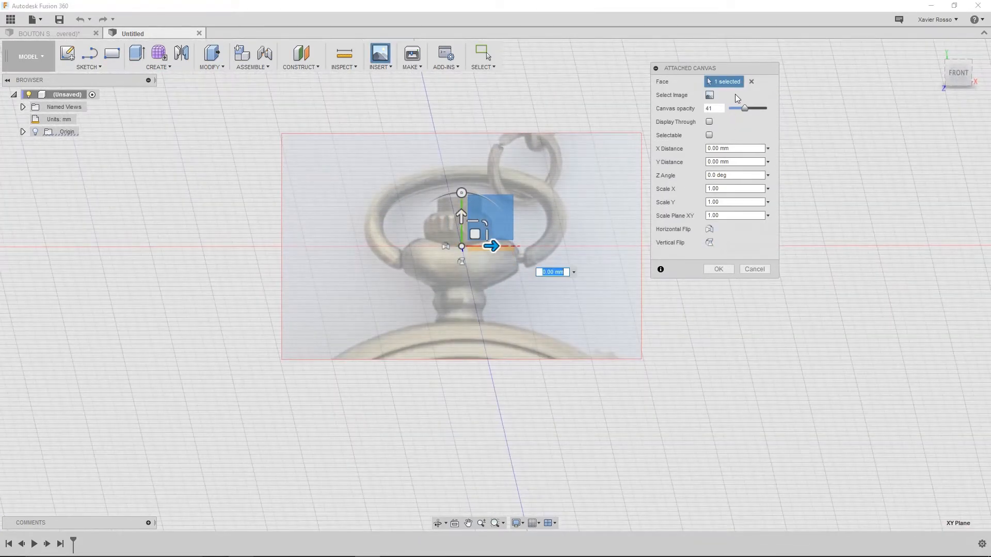
pyautogui.moveTo(749, 110); pyautogui.dragTo(752, 111)
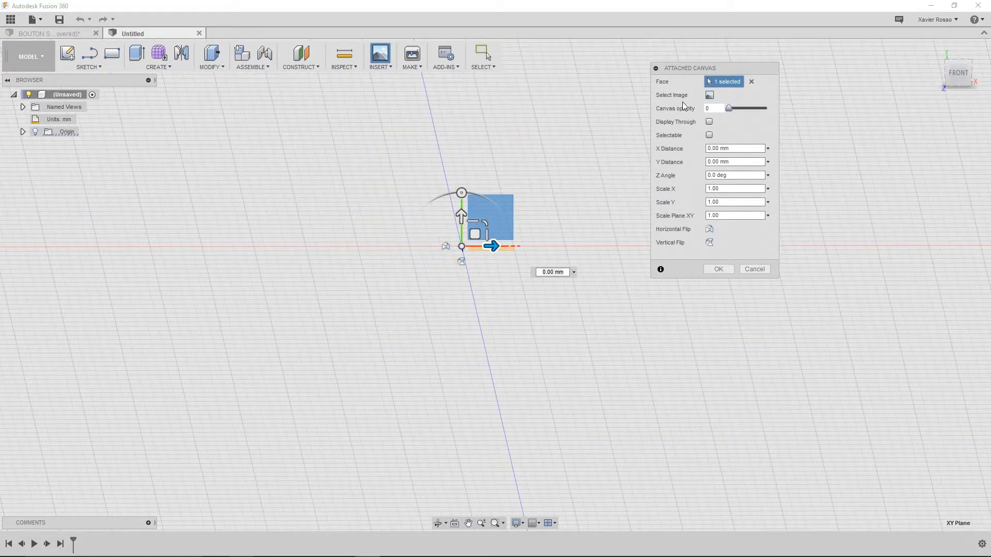
pyautogui.moveTo(744, 112); pyautogui.dragTo(894, 122)
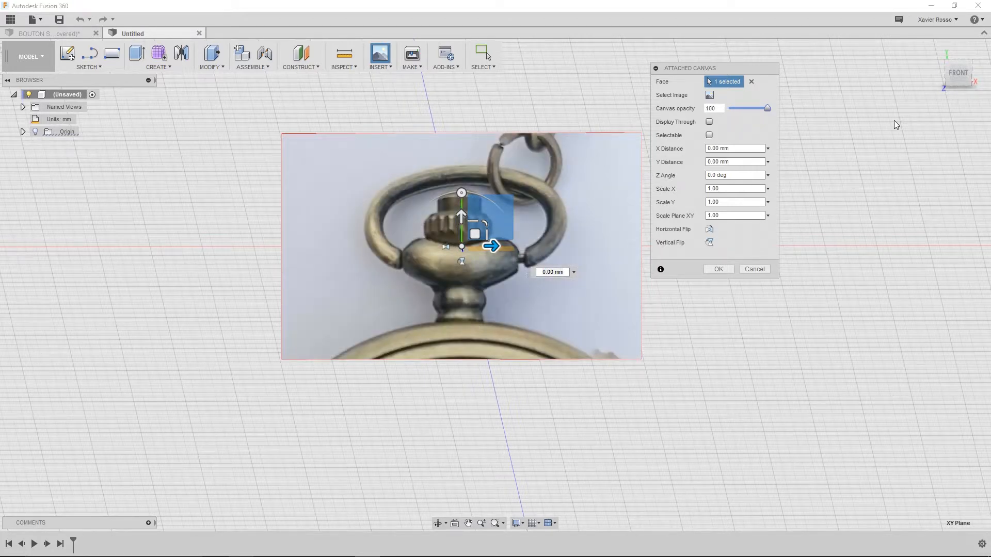
pyautogui.moveTo(741, 67); pyautogui.dragTo(769, 63)
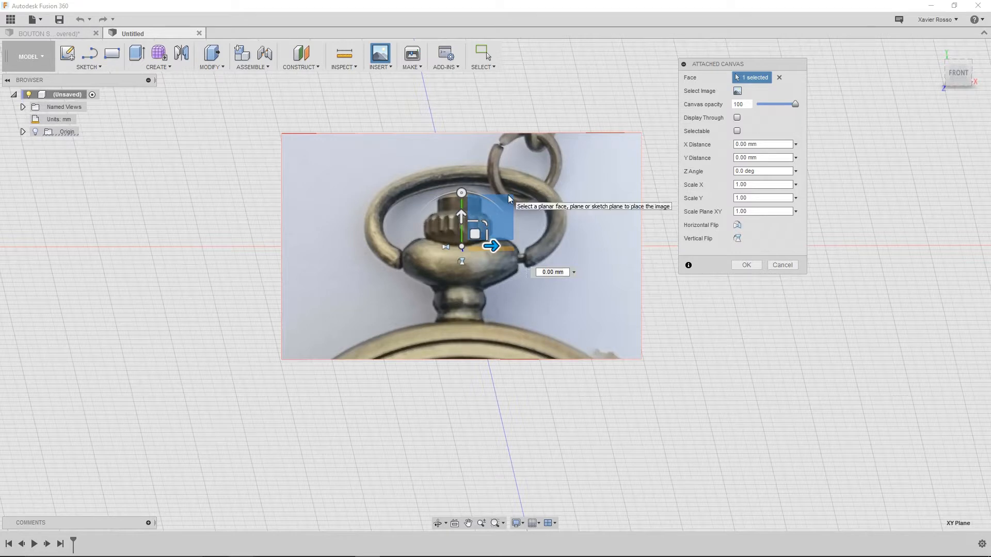
pyautogui.click(739, 238)
pyautogui.click(738, 238)
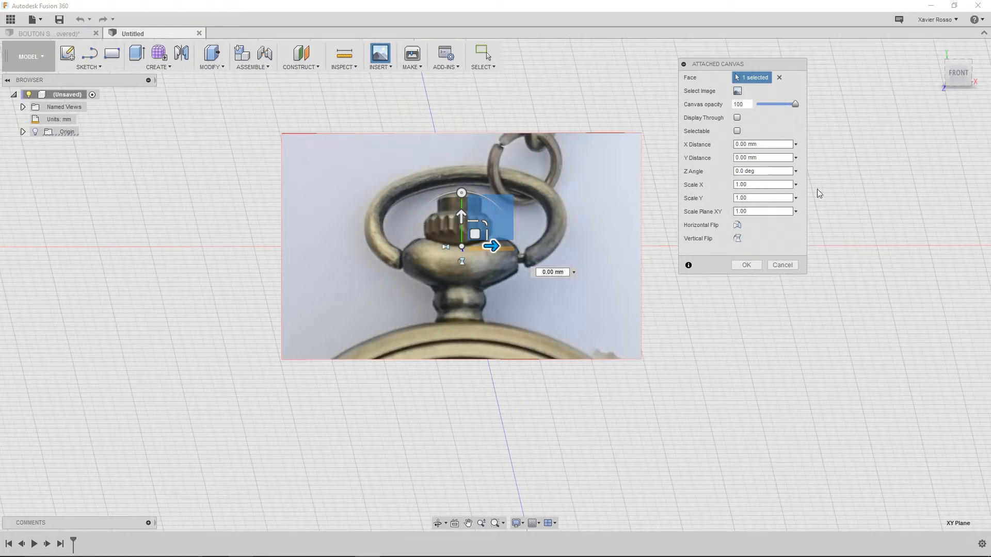
pyautogui.click(748, 266)
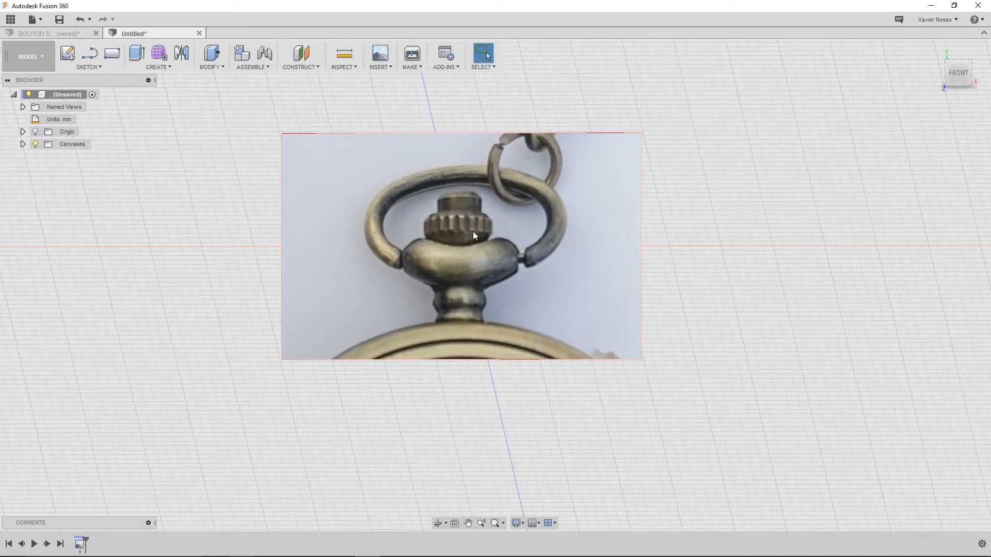
# Step: Calibrate the DSC_0042 (2) canvas by setting the width across the rounded collar below the crown to 11.5 mm
pyautogui.click(23, 144)
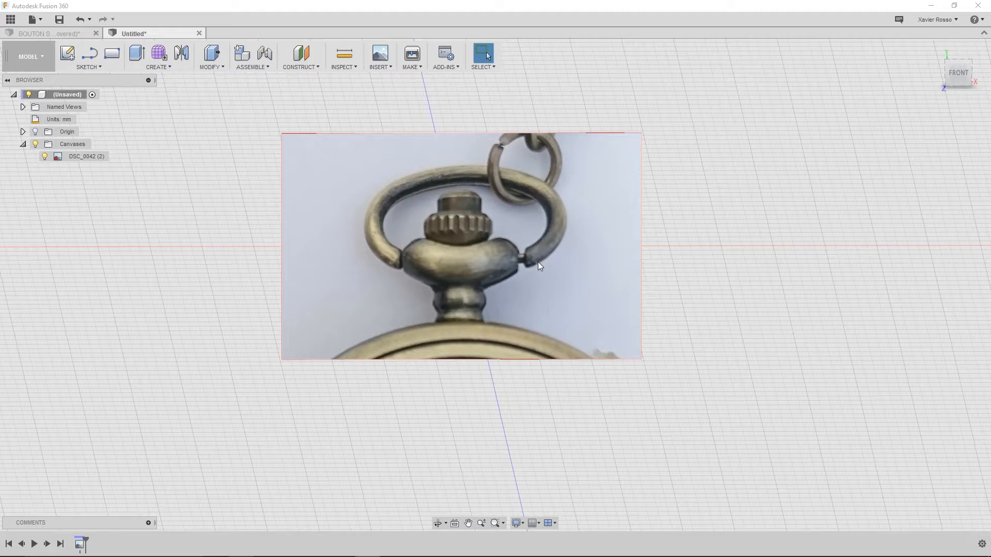
pyautogui.moveTo(536, 272); pyautogui.dragTo(569, 282, button='middle')
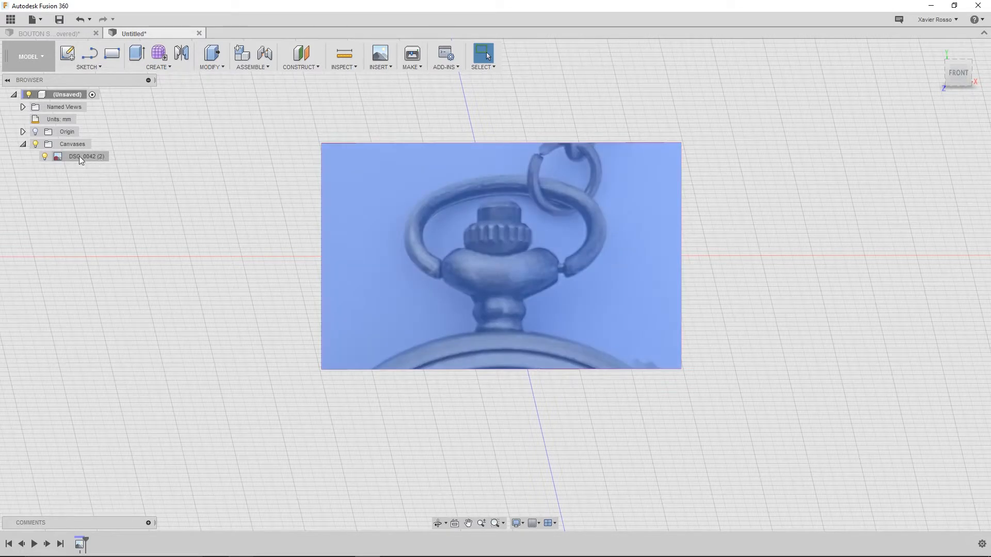
pyautogui.rightClick(84, 155)
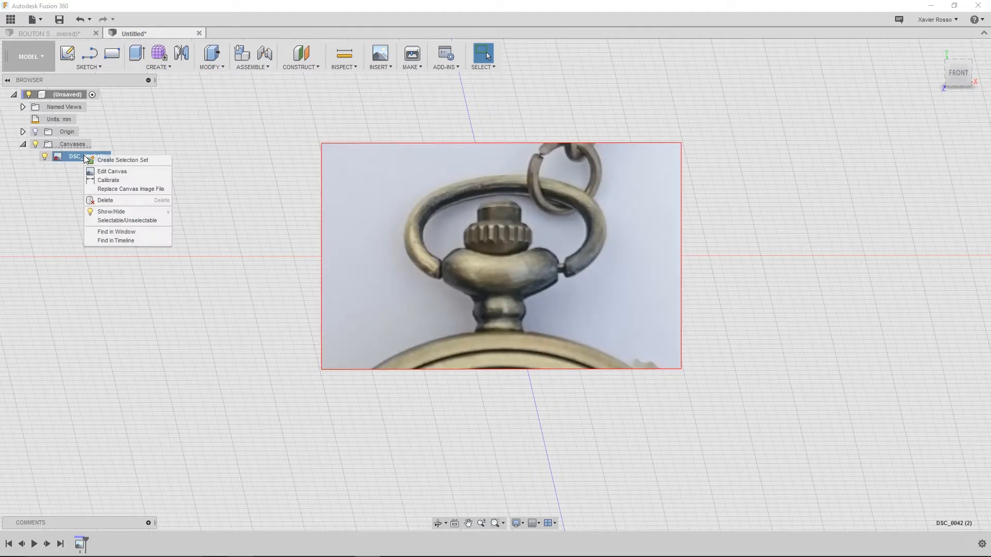
pyautogui.click(111, 180)
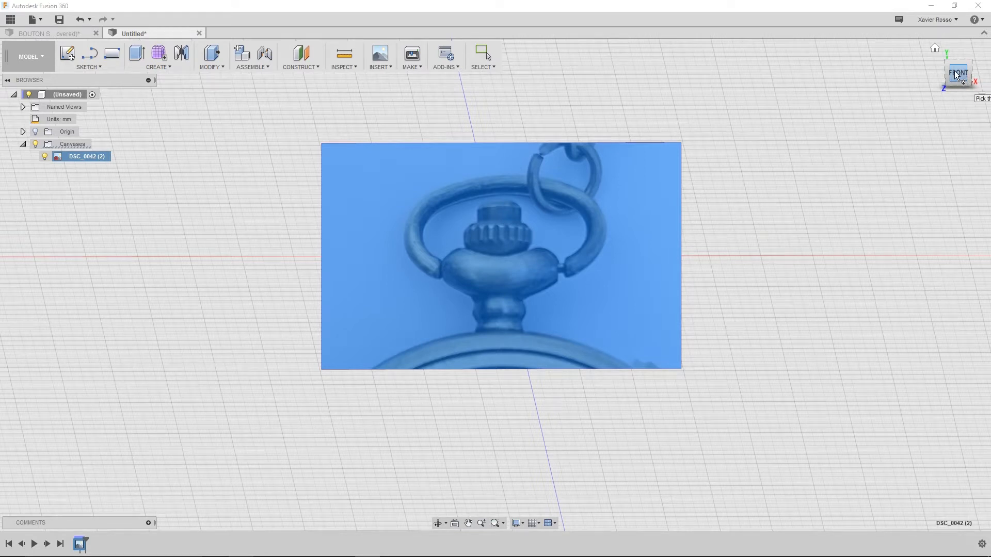
pyautogui.moveTo(953, 73); pyautogui.dragTo(978, 62)
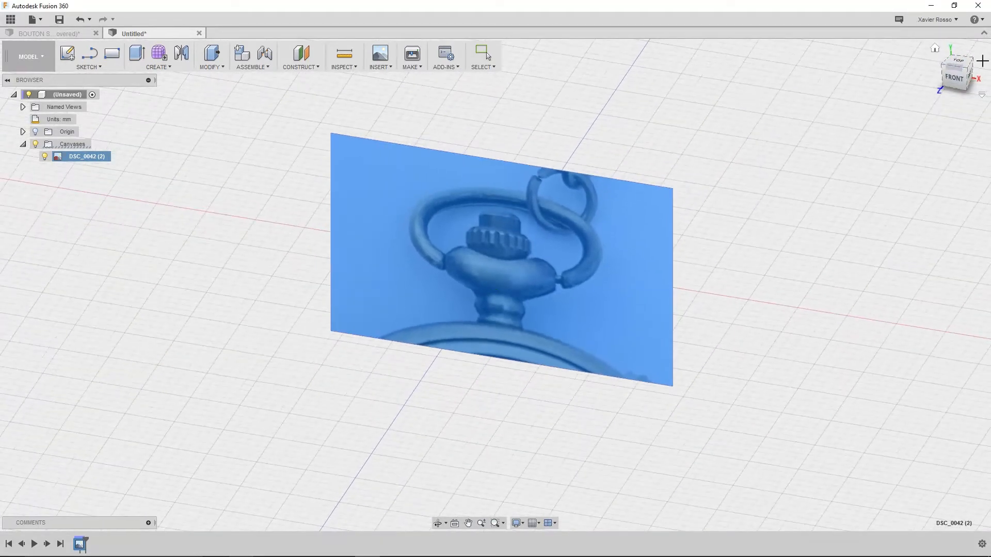
pyautogui.click(957, 79)
pyautogui.scroll(5, 501, 276)
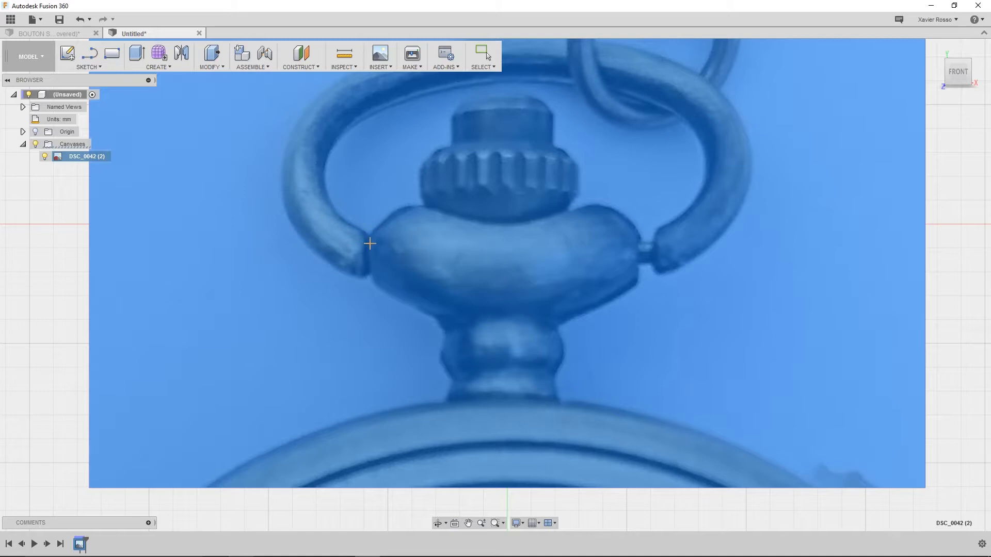
pyautogui.click(369, 243)
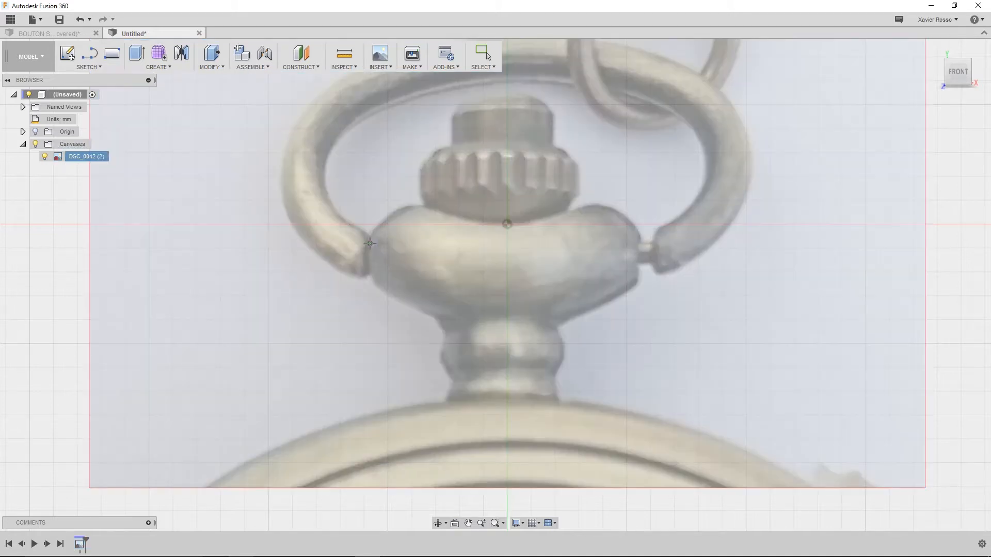
pyautogui.click(642, 242)
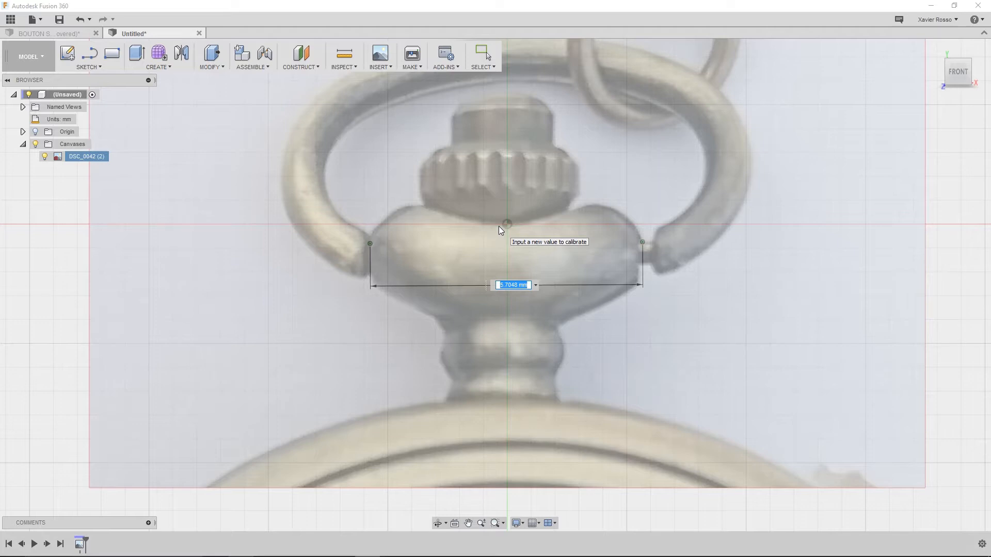
pyautogui.write('11.5')
pyautogui.press('Return')
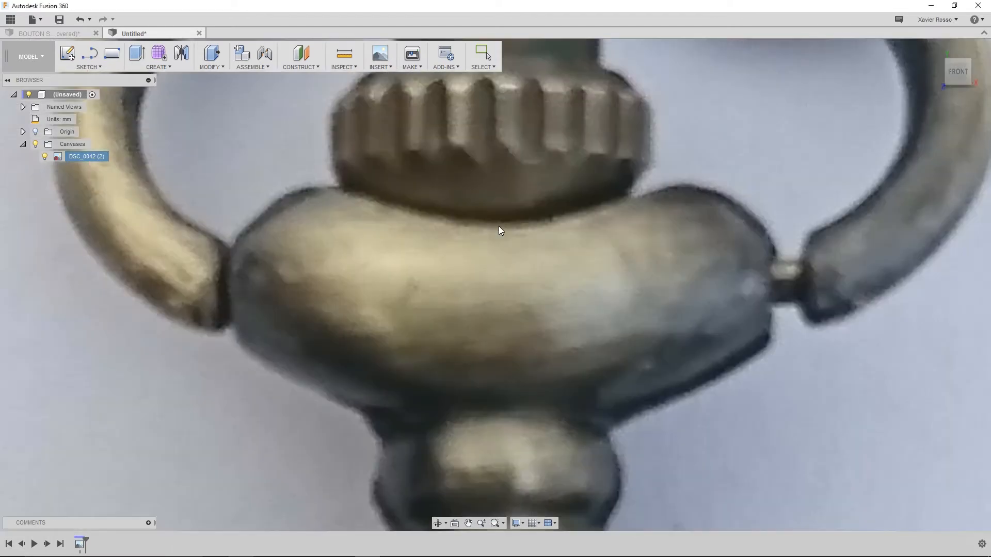
# Step: Edit the DSC_0042 (2) canvas and lower its opacity to 46
pyautogui.scroll(-10, 521, 290)
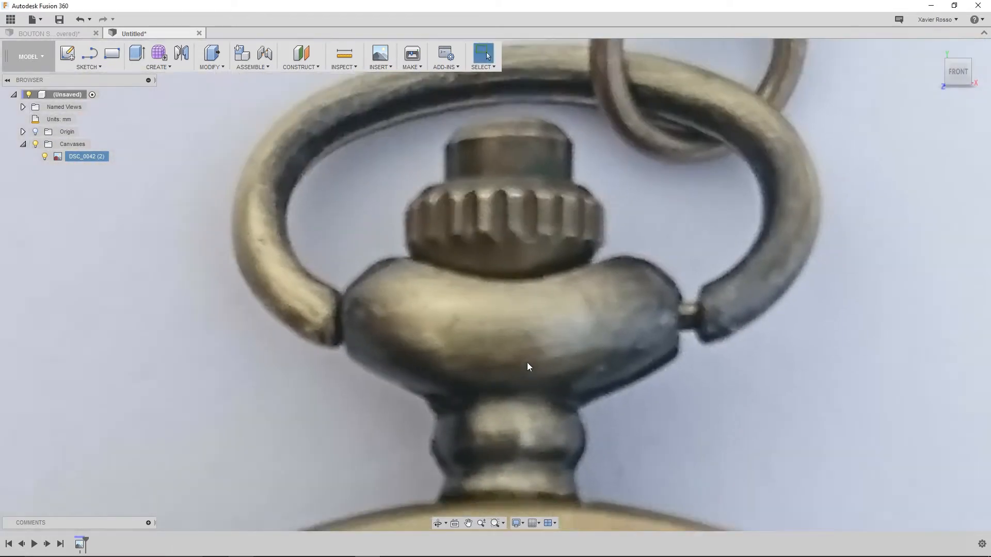
pyautogui.scroll(1, 537, 333)
pyautogui.moveTo(537, 333); pyautogui.dragTo(430, 286, button='middle')
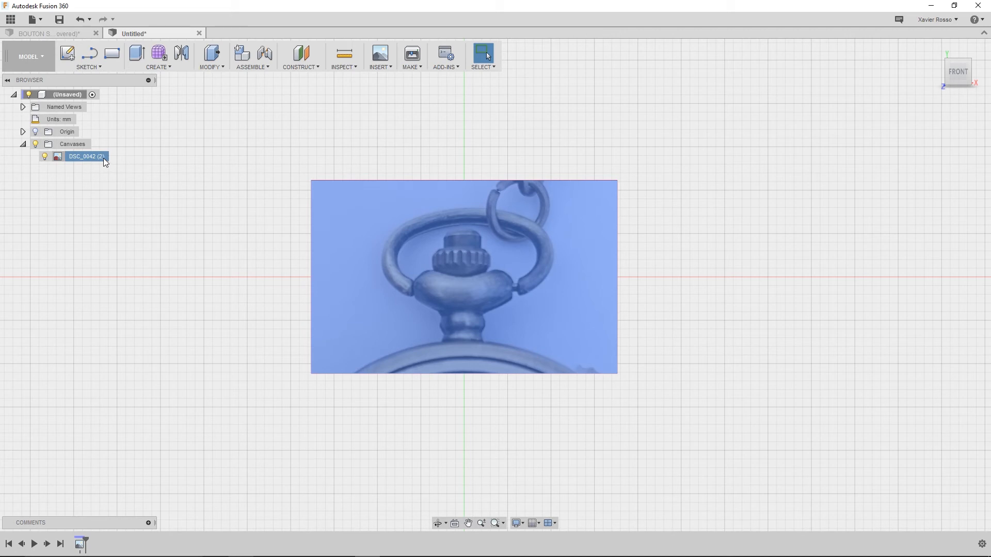
pyautogui.rightClick(84, 158)
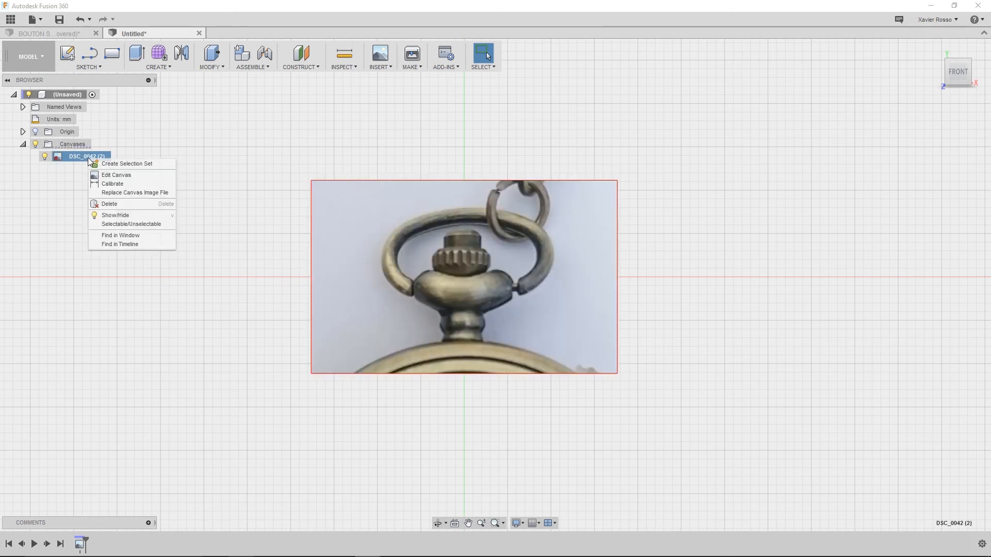
pyautogui.click(111, 175)
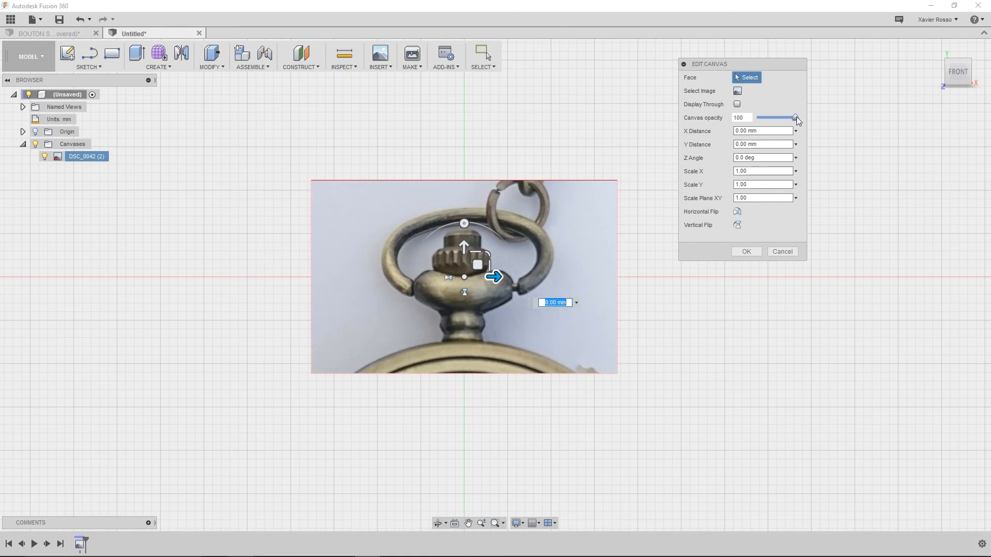
pyautogui.moveTo(796, 117); pyautogui.dragTo(775, 117)
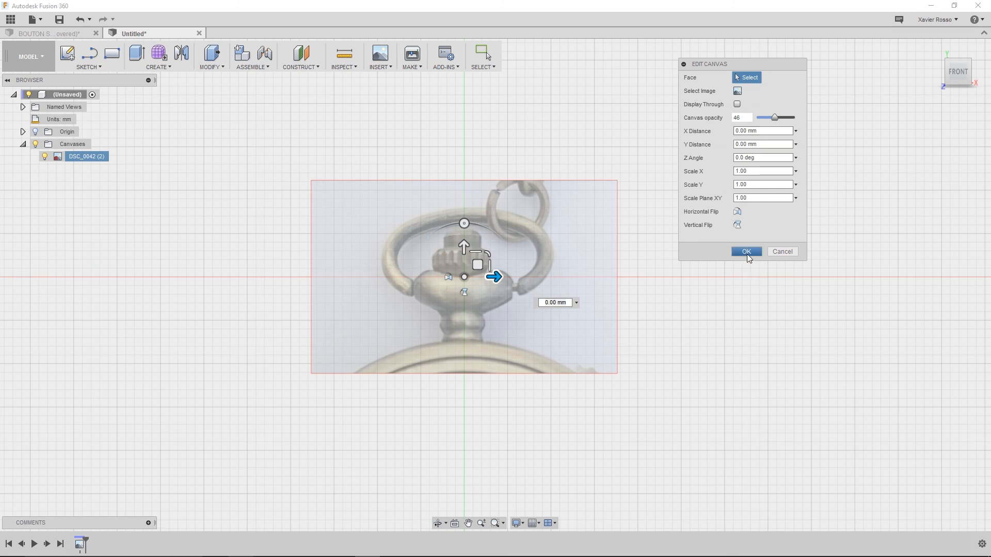
pyautogui.click(746, 252)
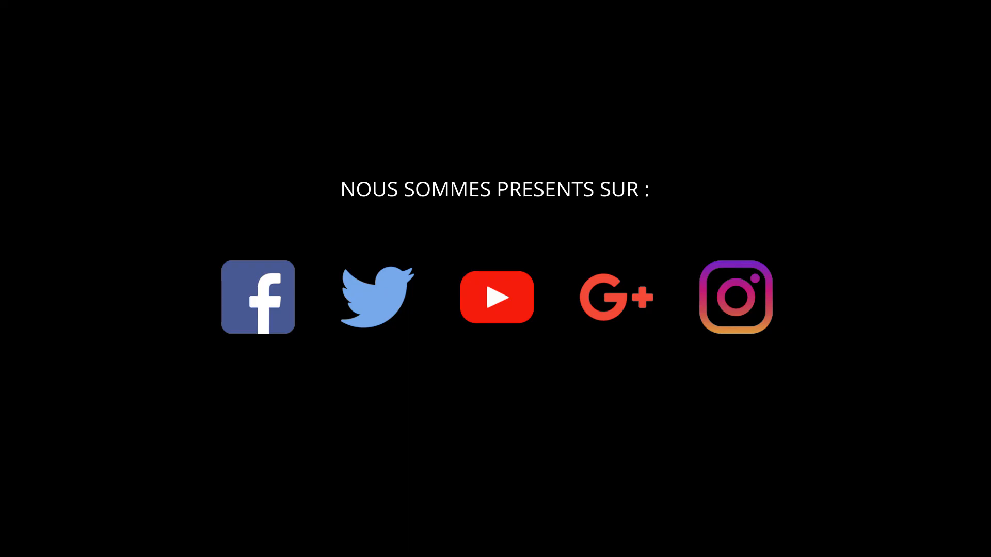